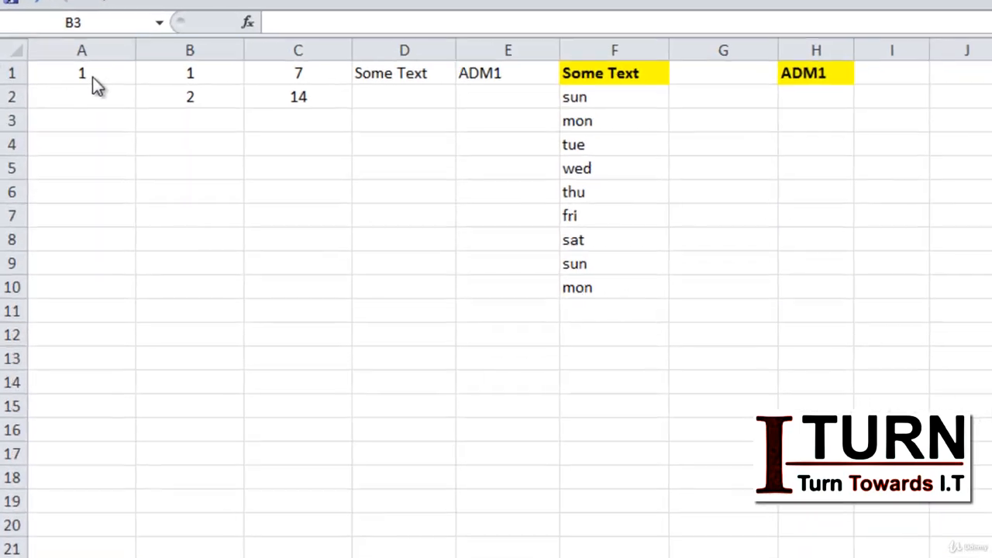
{"action": "key", "text": "shift+Down"}
{"action": "key", "text": "shift+Down"}
{"action": "key", "text": "shift+Down"}
{"action": "key", "text": "shift+Down"}
{"action": "key", "text": "shift+Down"}
{"action": "key", "text": "shift+Down"}
{"action": "key", "text": "shift+Down"}
{"action": "key", "text": "shift+Down"}
- Fill the number in A1 down to A10 and switch the fill to Fill Series so it counts 1 to 10
{"action": "left_click", "coordinate": [91, 70]}
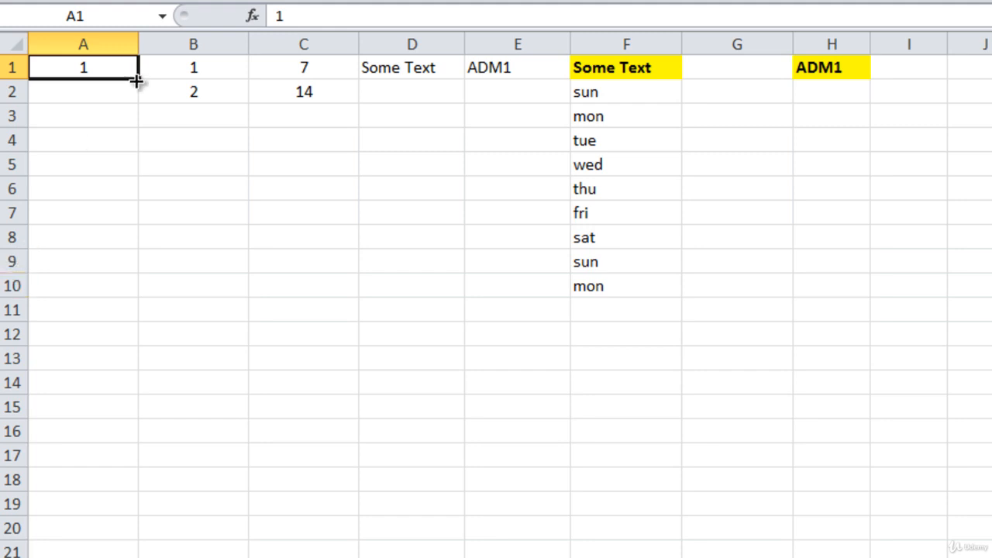
{"action": "left_click_drag", "start_coordinate": [136, 80], "coordinate": [126, 296]}
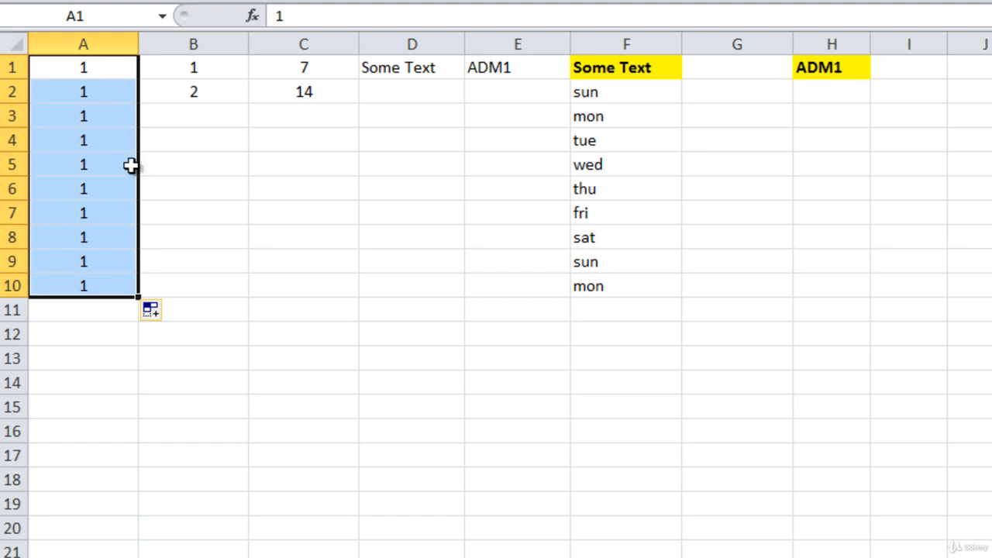
{"action": "left_click", "coordinate": [161, 315]}
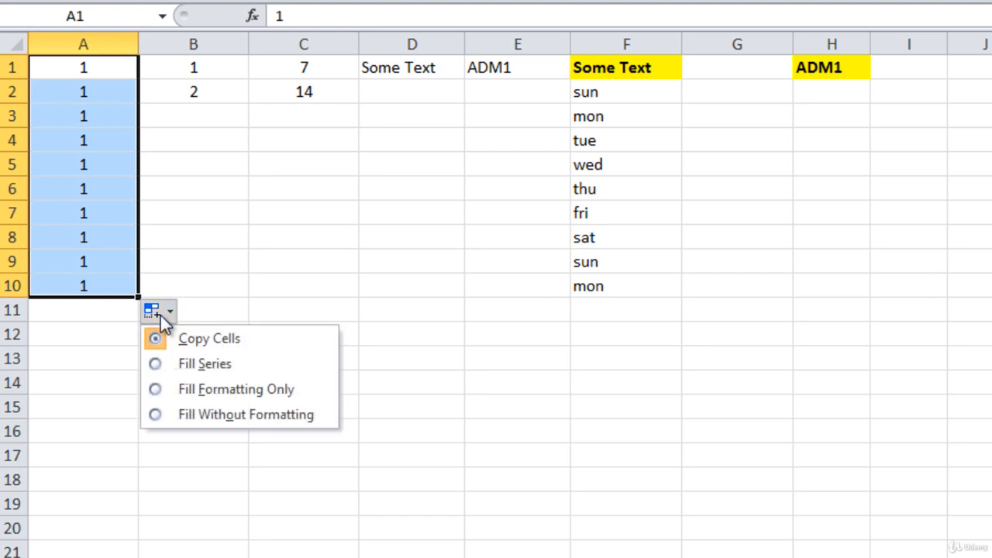
{"action": "left_click", "coordinate": [204, 364]}
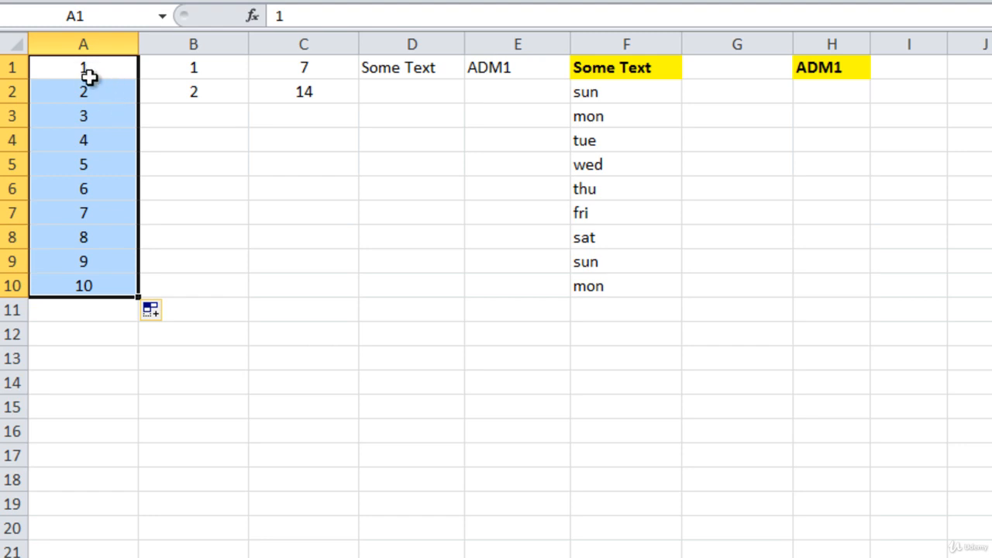
- Autofill B1:B2 down to B10 and switch the fill to Copy Cells so 1 and 2 repeat
{"action": "left_click", "coordinate": [183, 67]}
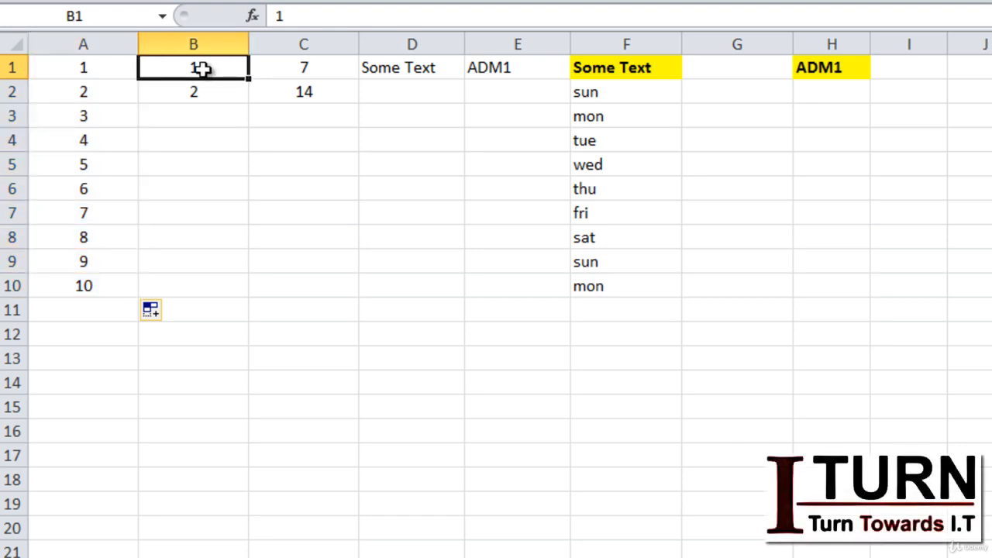
{"action": "left_click_drag", "start_coordinate": [202, 69], "coordinate": [204, 91]}
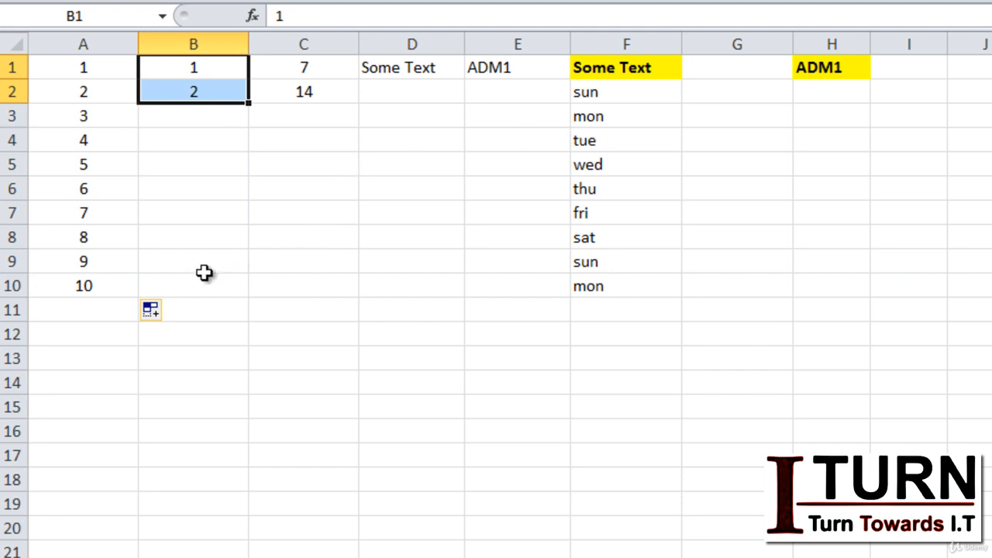
{"action": "double_click", "coordinate": [249, 104]}
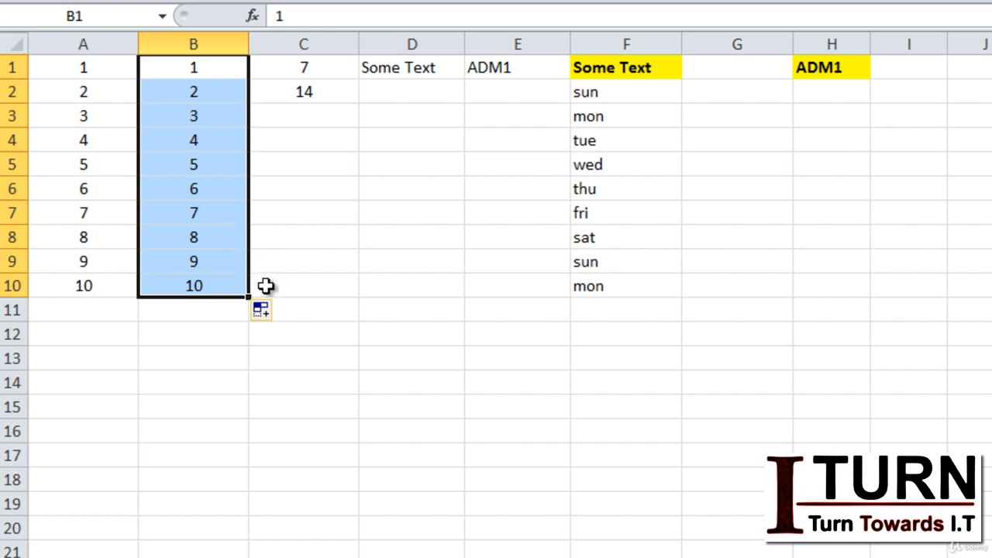
{"action": "left_click", "coordinate": [269, 311]}
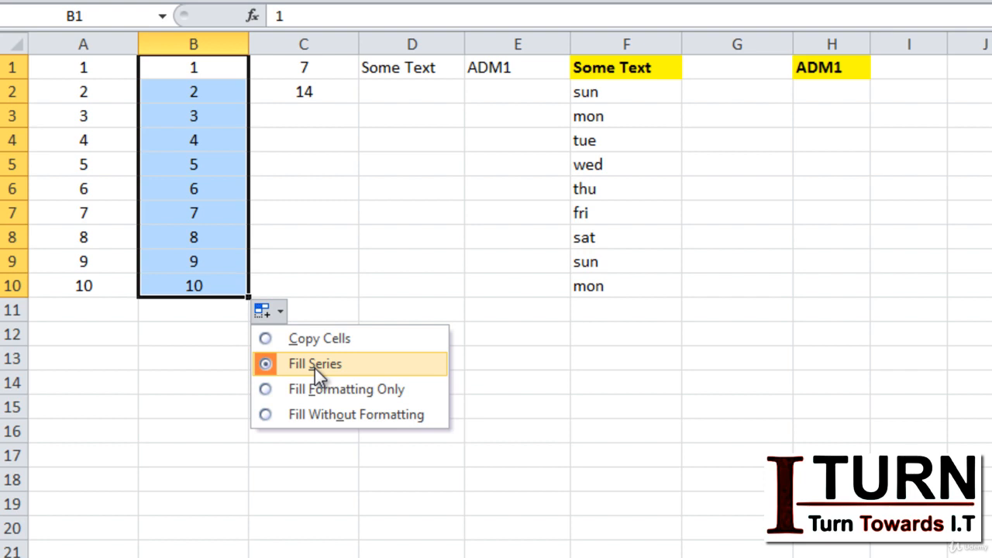
{"action": "left_click", "coordinate": [320, 341]}
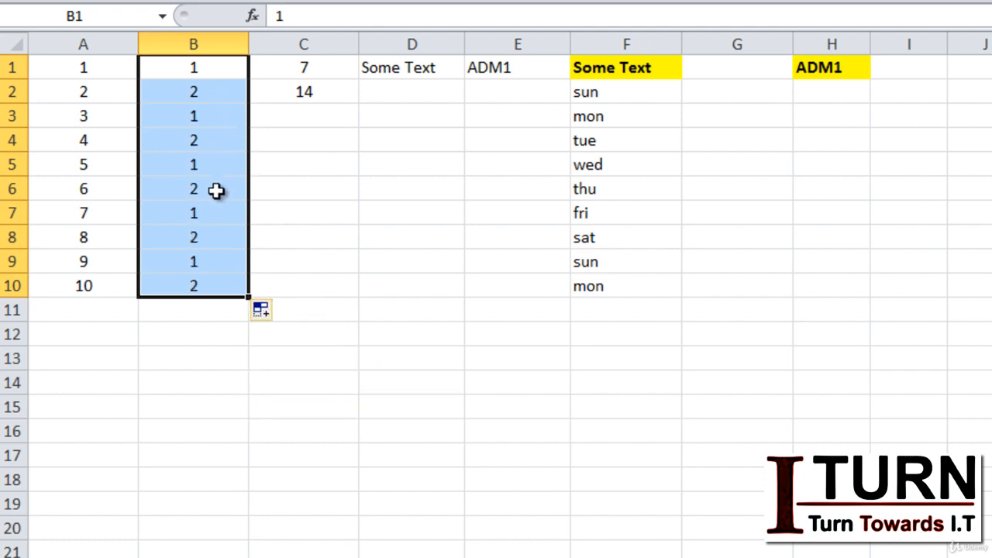
- Autofill C1:C2 down to C10 as a series in steps of 7, and check its auto fill options
{"action": "left_click", "coordinate": [322, 64]}
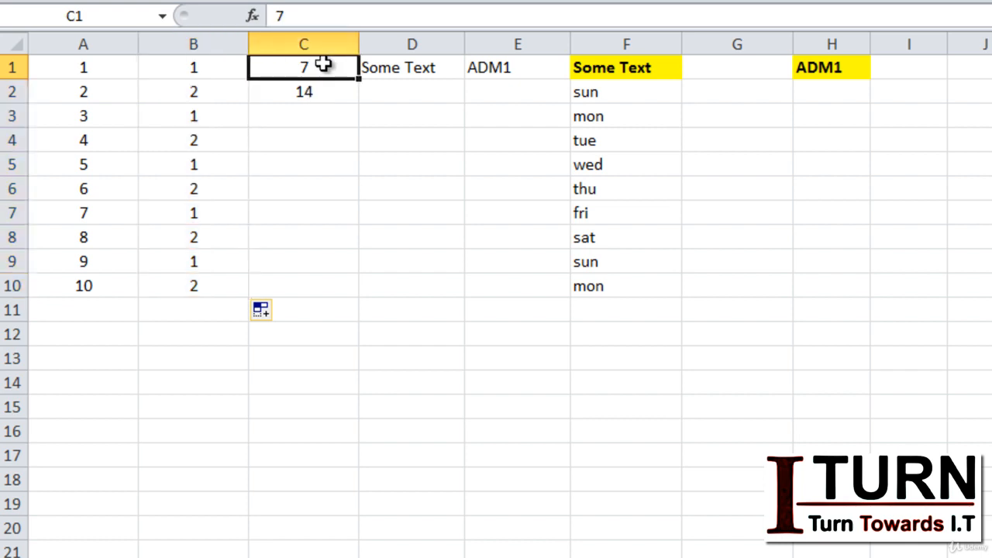
{"action": "left_click_drag", "start_coordinate": [323, 65], "coordinate": [323, 91]}
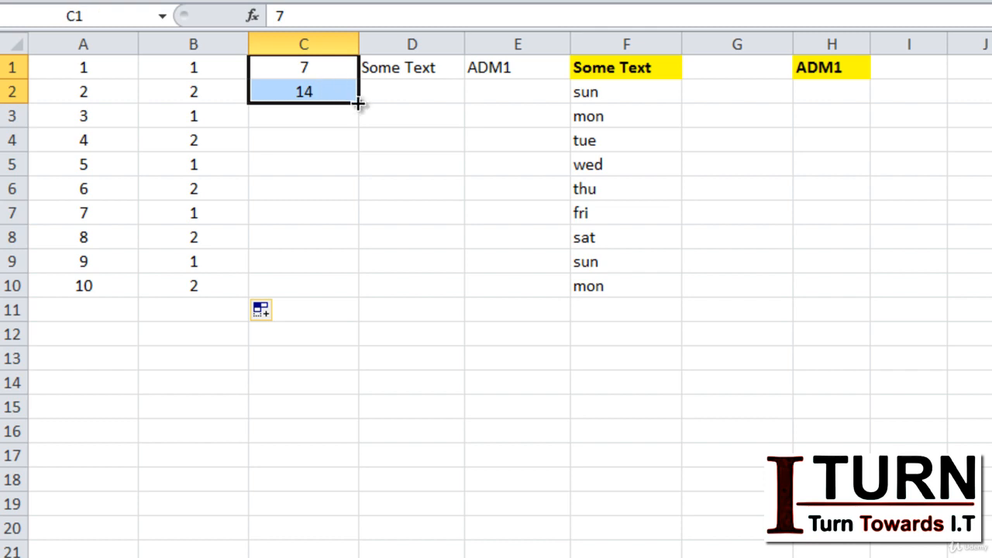
{"action": "double_click", "coordinate": [358, 102]}
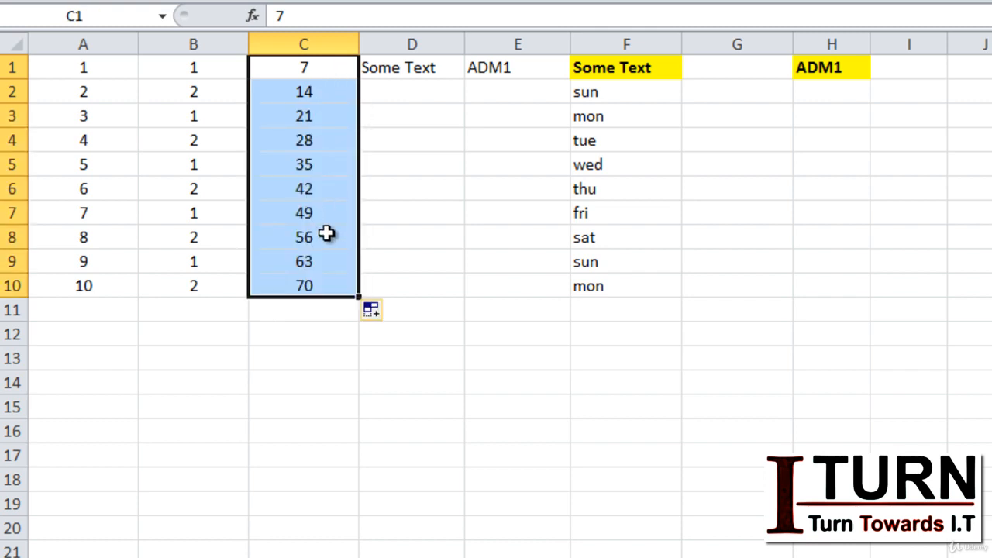
{"action": "left_click", "coordinate": [380, 312]}
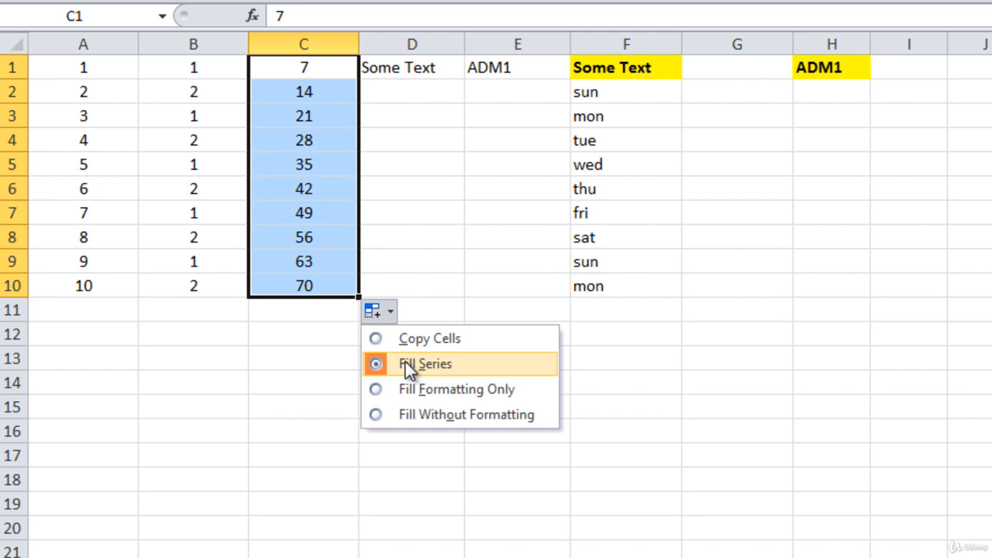
{"action": "left_click", "coordinate": [406, 230]}
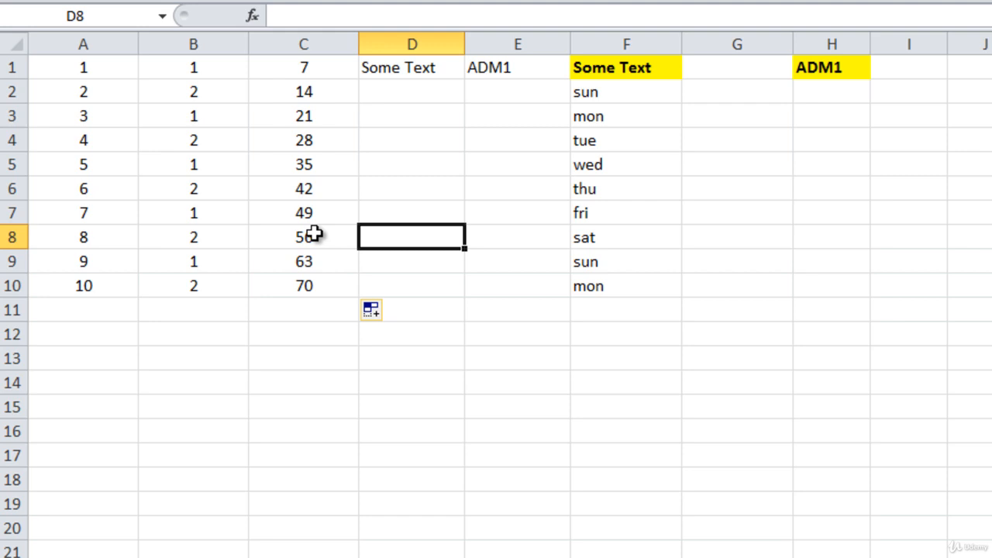
- Autofill the text in D1 down to D10 as copied cells and check the available fill options
{"action": "left_click", "coordinate": [426, 68]}
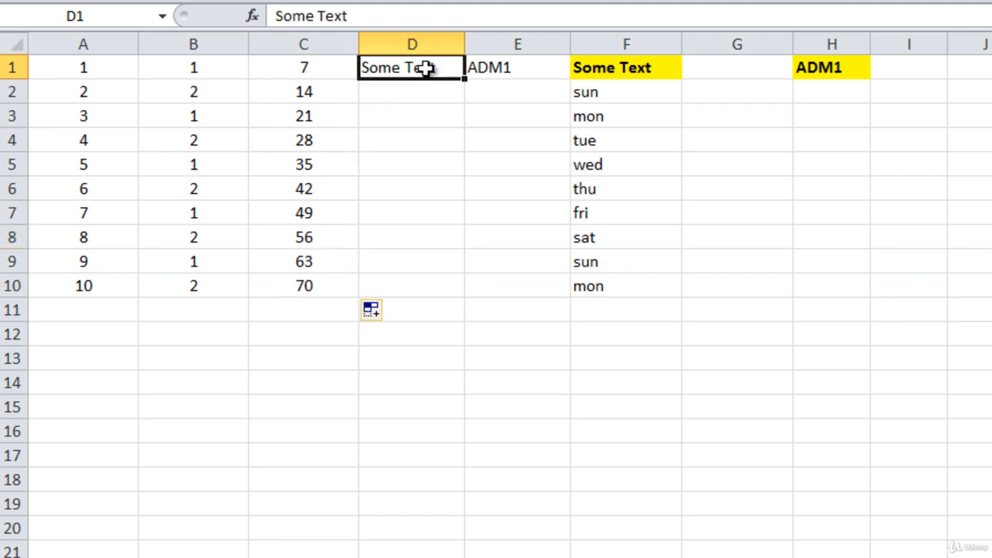
{"action": "double_click", "coordinate": [468, 80]}
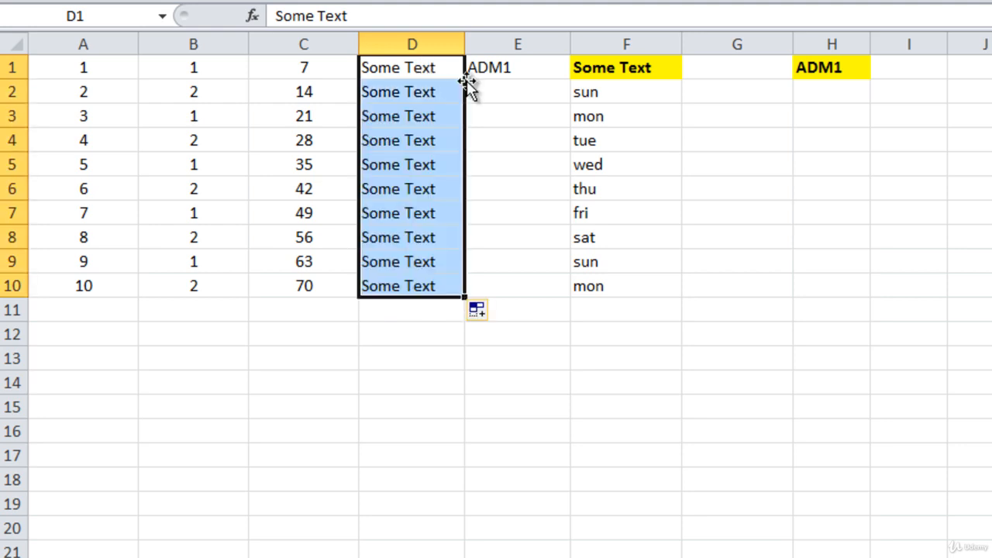
{"action": "left_click", "coordinate": [493, 316]}
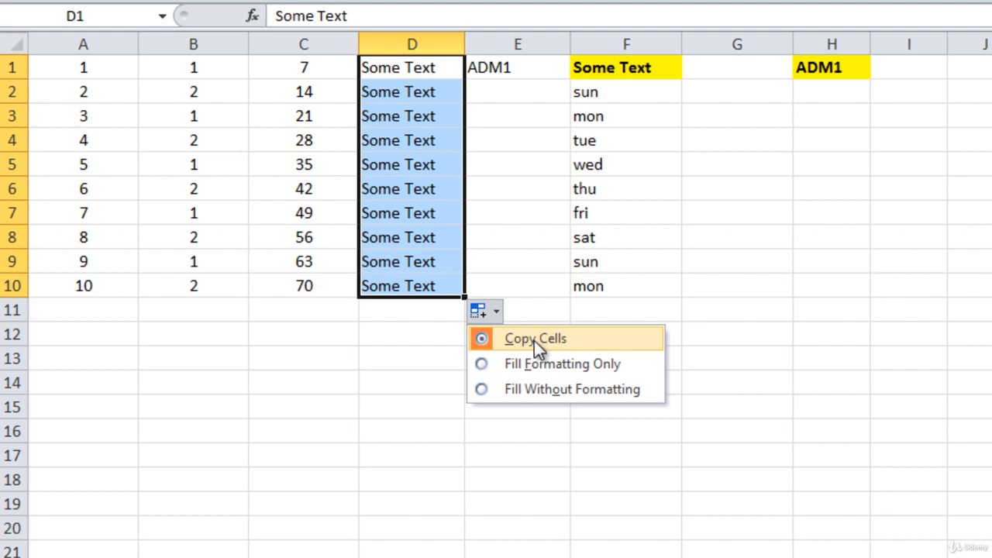
{"action": "left_click_drag", "start_coordinate": [532, 288], "coordinate": [505, 56]}
- Autofill ADM1 from E1 down to E10 as a series ending at ADM10, and check its fill options
{"action": "left_click", "coordinate": [500, 68]}
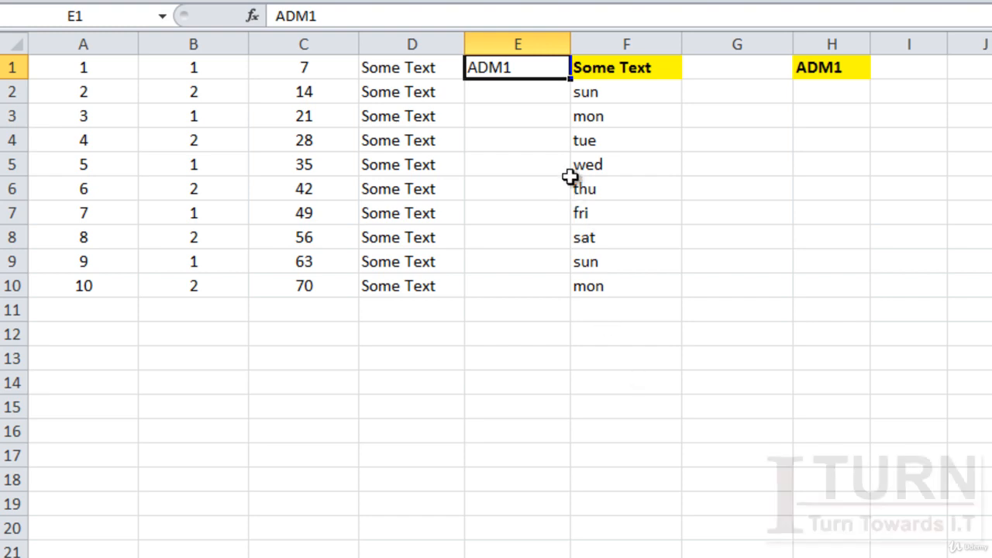
{"action": "double_click", "coordinate": [569, 79]}
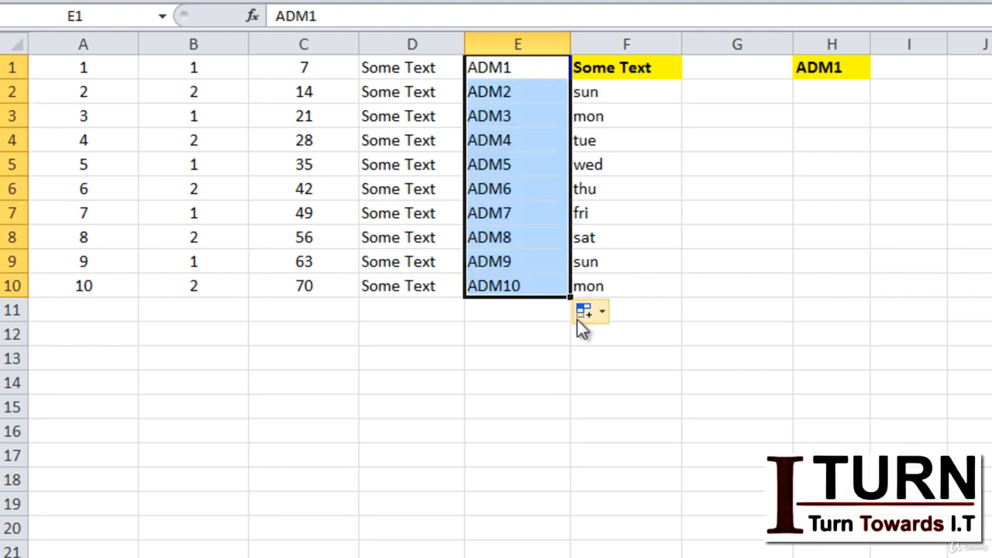
{"action": "left_click", "coordinate": [597, 316]}
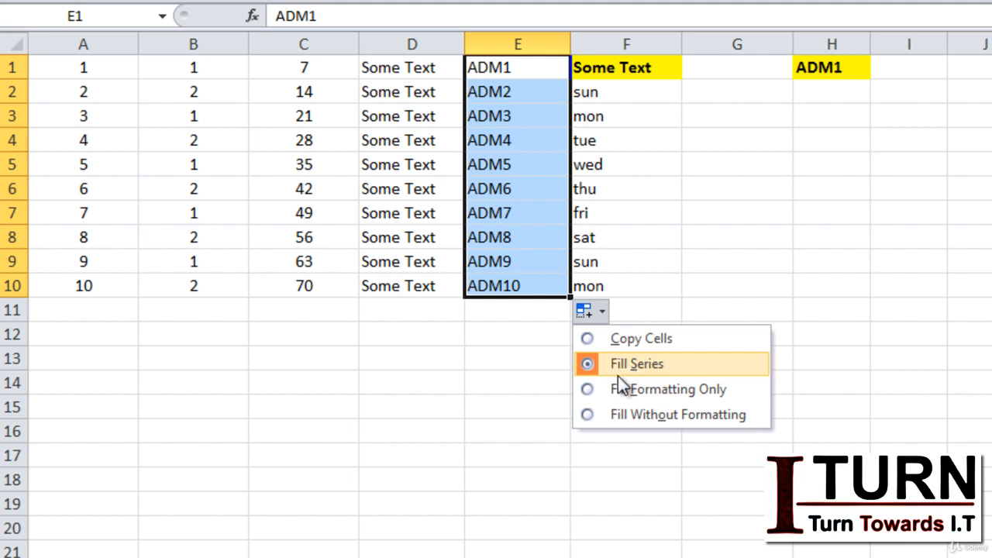
{"action": "left_click", "coordinate": [491, 374]}
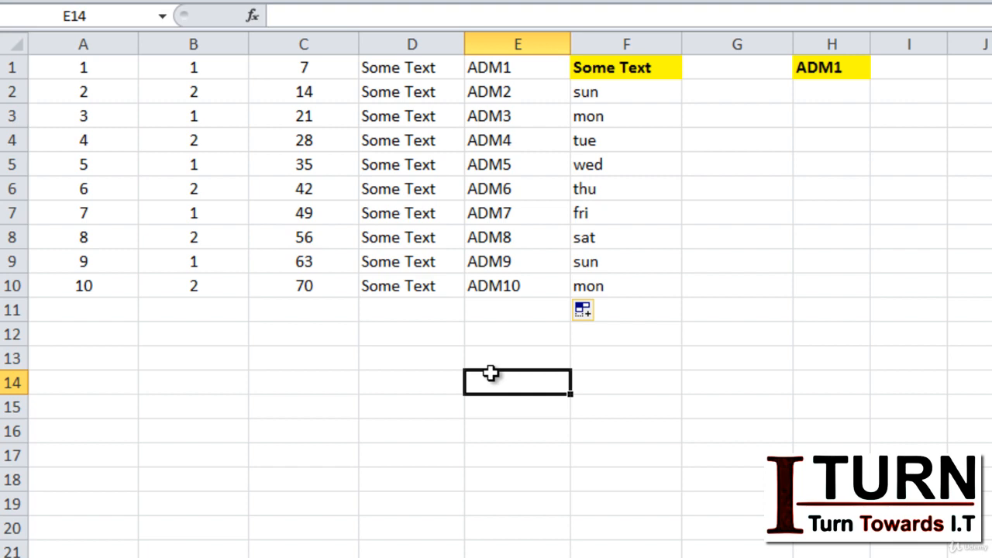
- Autofill F1 down to F10 with Fill Formatting Only, applying its bold yellow style while keeping the weekday names
{"action": "left_click", "coordinate": [611, 68]}
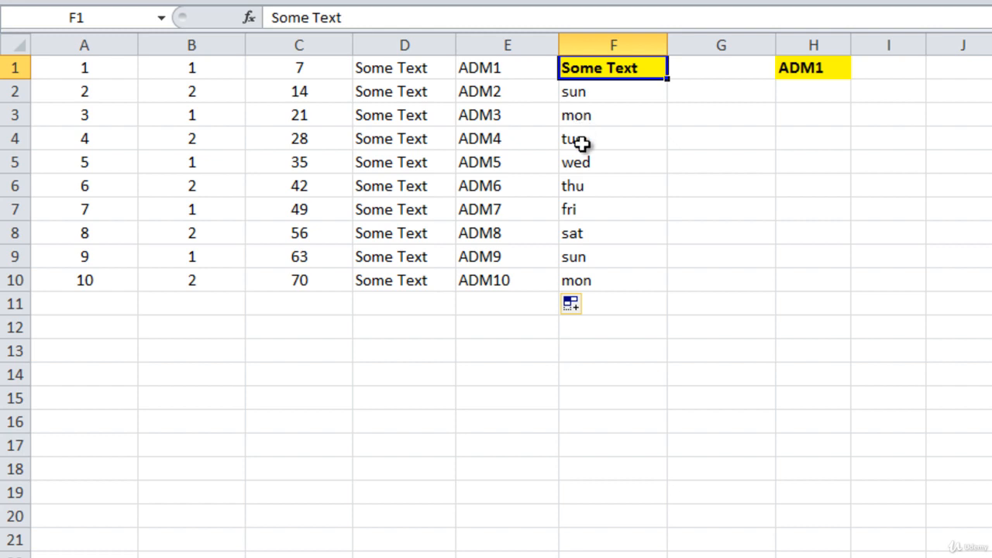
{"action": "double_click", "coordinate": [667, 80]}
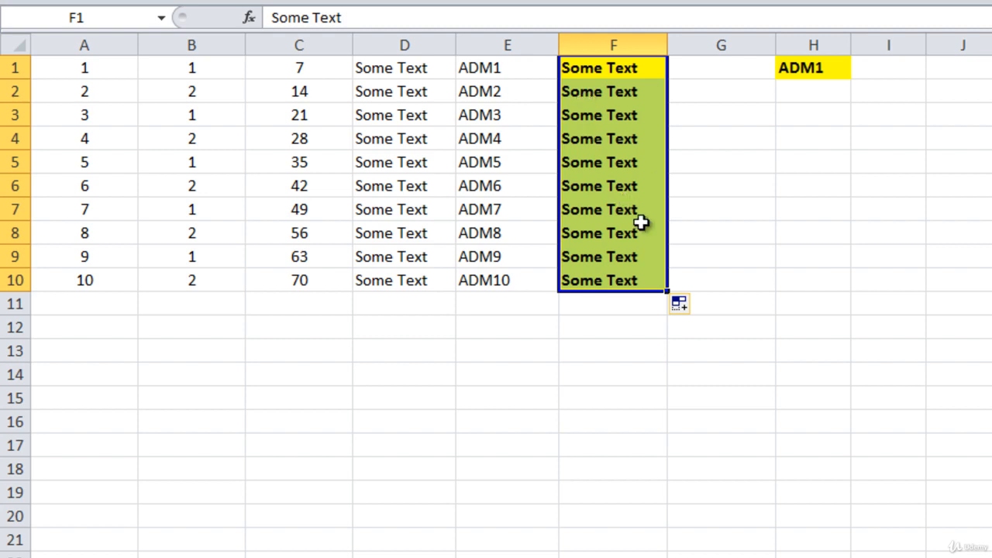
{"action": "left_click", "coordinate": [687, 313]}
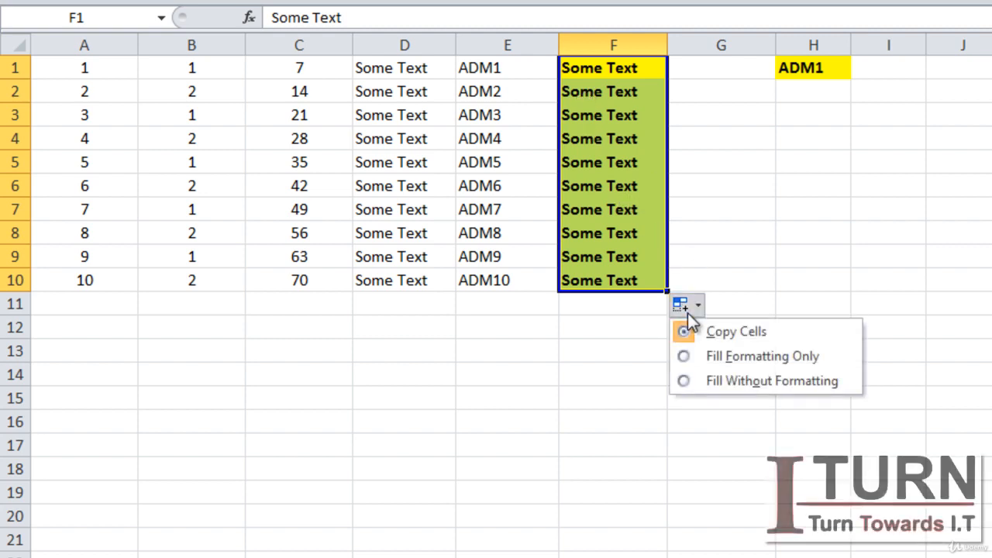
{"action": "left_click", "coordinate": [740, 356]}
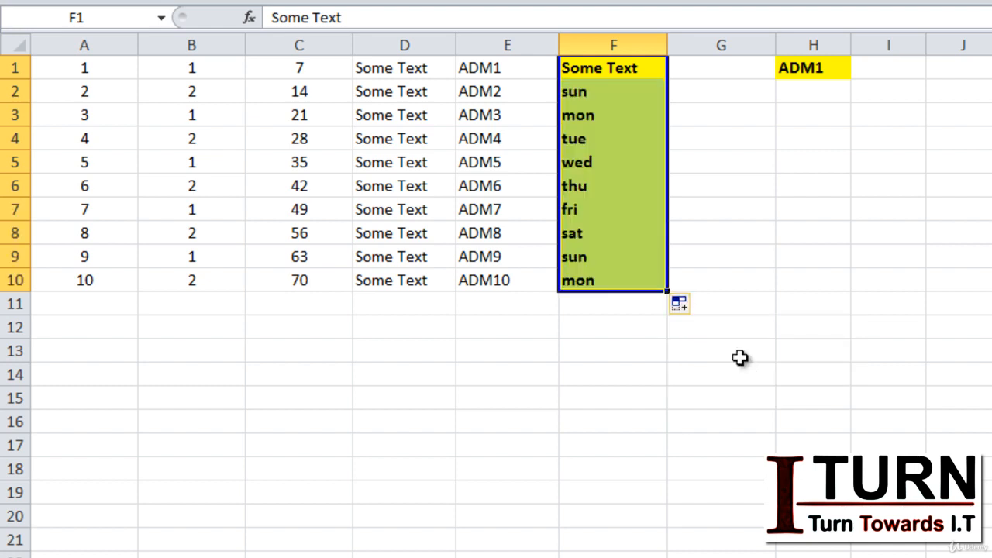
{"action": "left_click", "coordinate": [693, 137]}
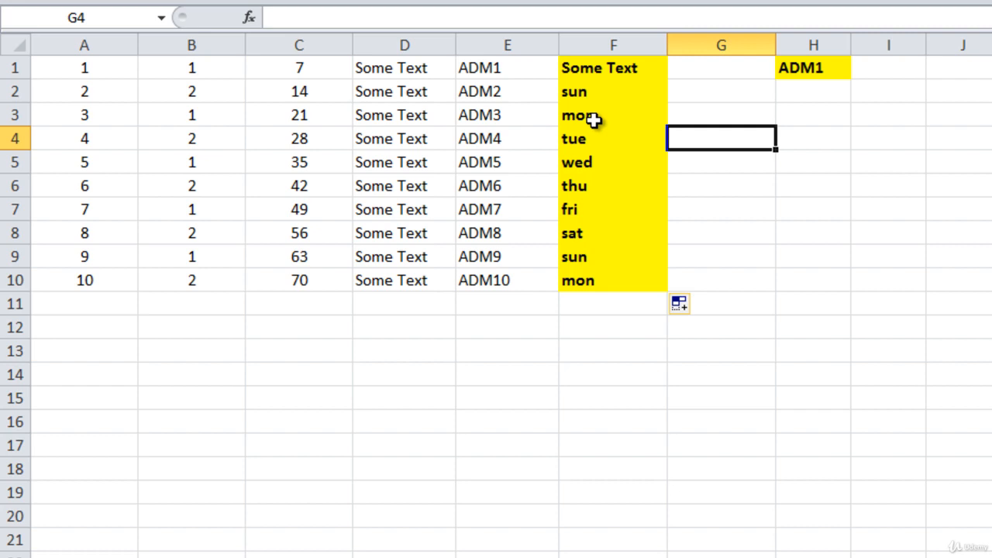
- Fill ADM1 from H1 down to H10 as a series ending at ADM10, using Fill Without Formatting
{"action": "left_click", "coordinate": [791, 67]}
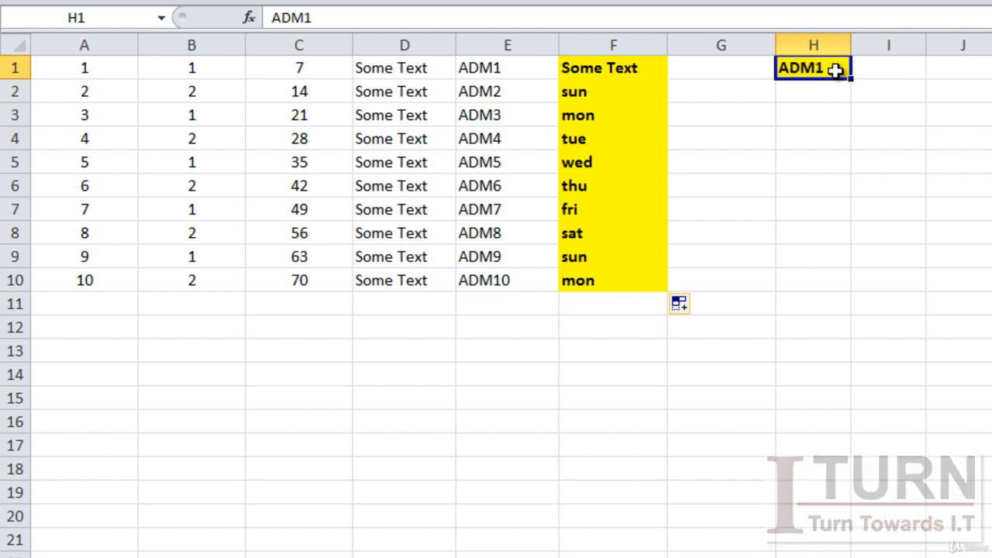
{"action": "left_click_drag", "start_coordinate": [852, 79], "coordinate": [867, 291]}
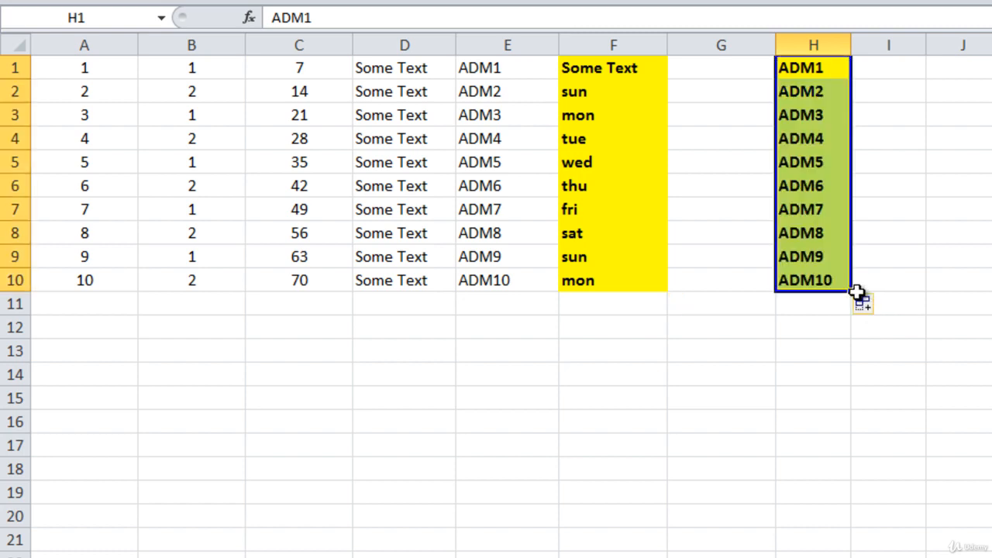
{"action": "left_click", "coordinate": [881, 309]}
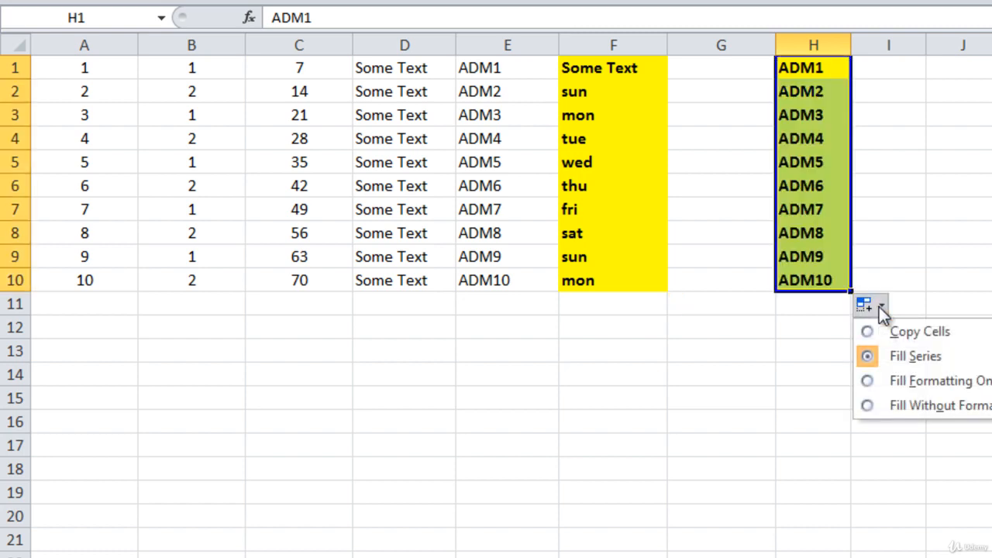
{"action": "left_click", "coordinate": [921, 406]}
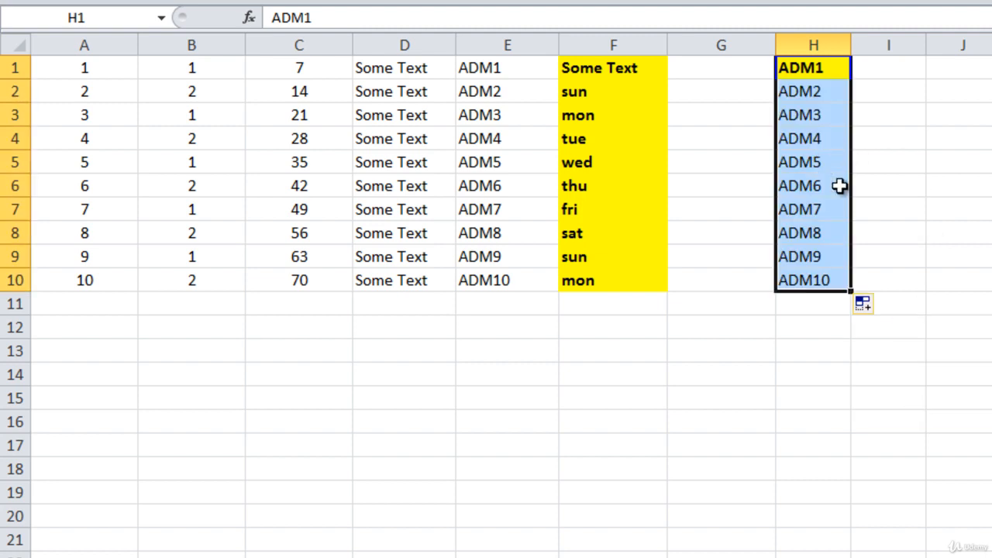